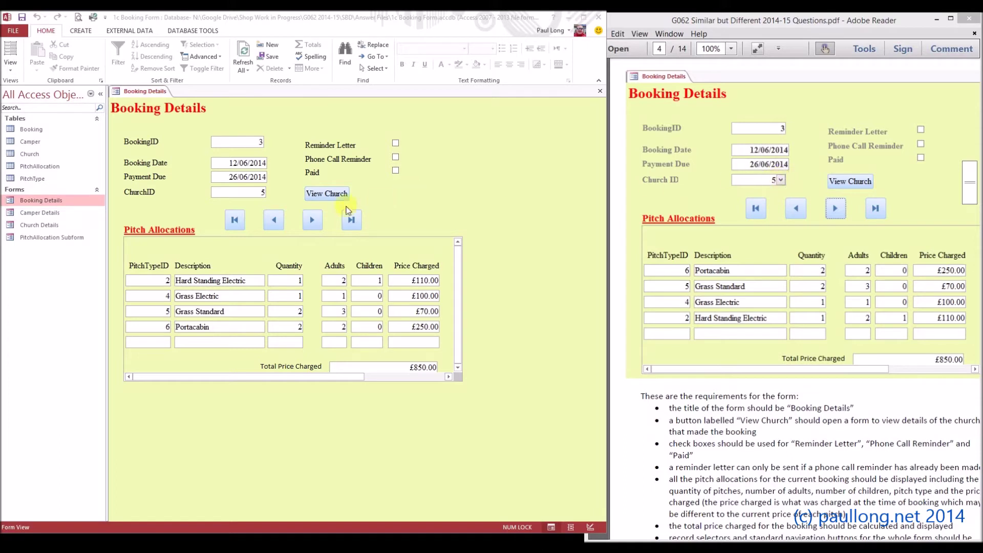
Test the ChurchID box with a value of 4, restore it to 5, and bring up the form views list.
click(260, 192)
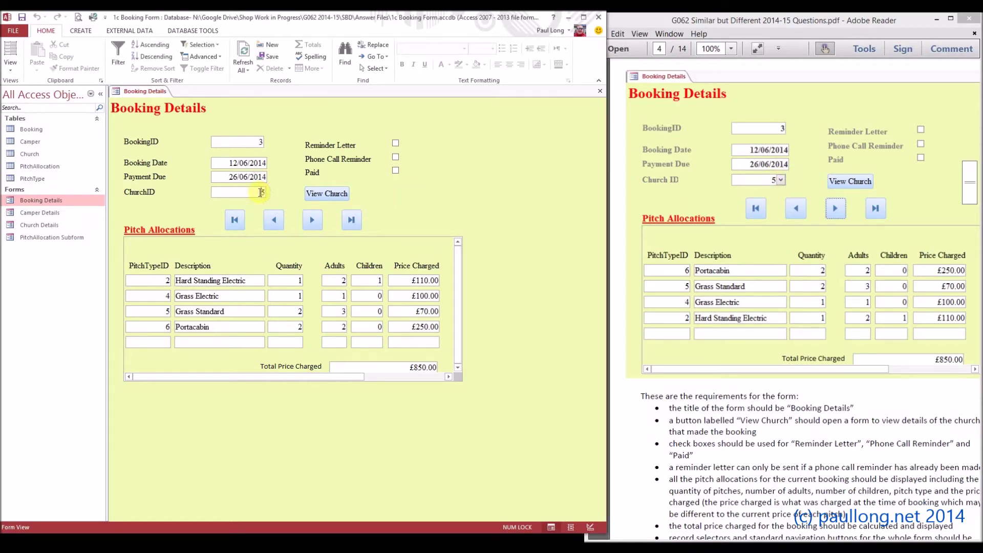
double_click(260, 192)
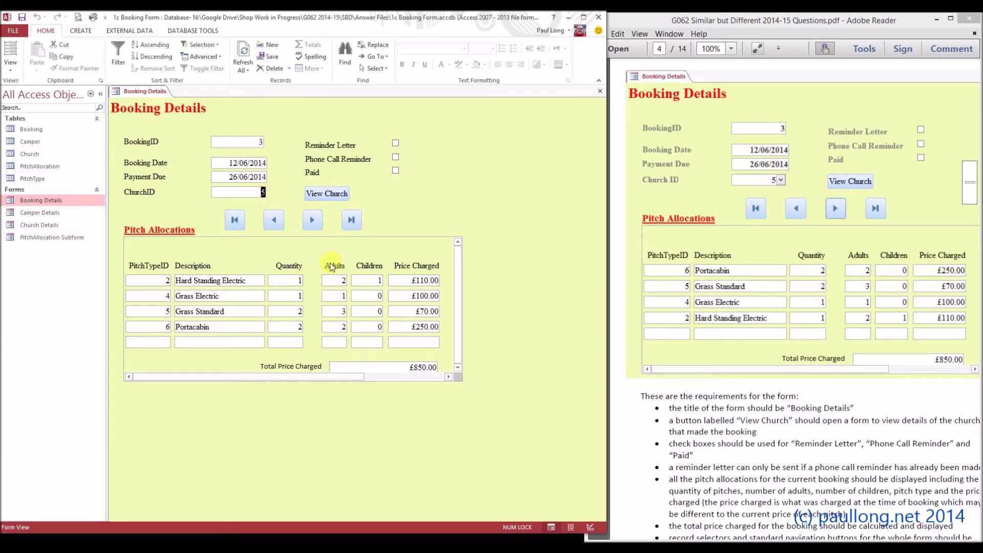
text(4)
key(BackSpace)
click(256, 178)
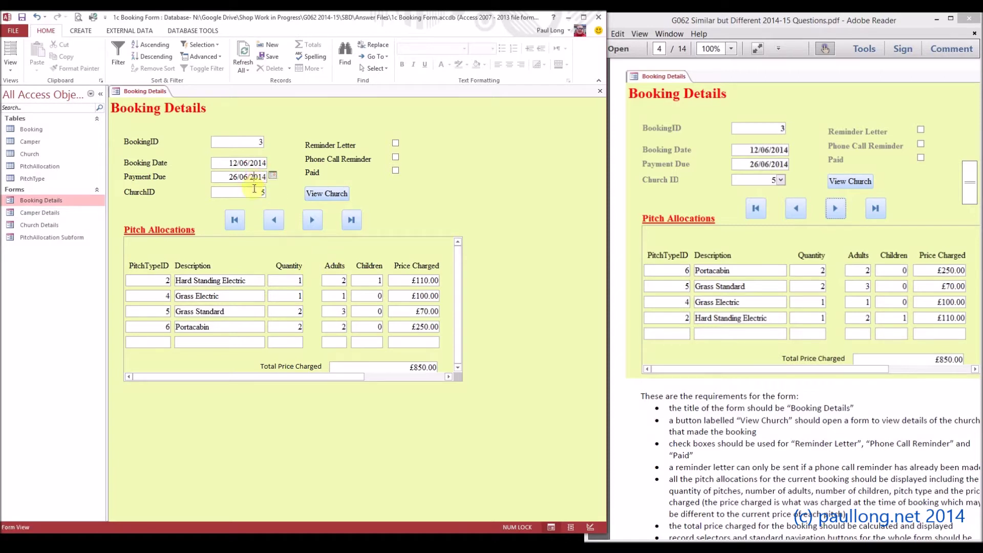
click(255, 193)
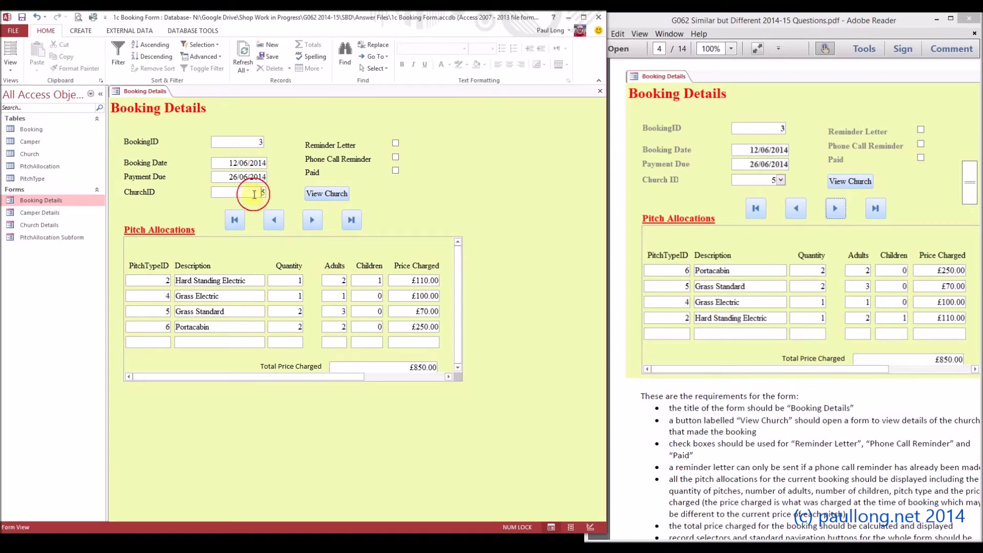
click(18, 73)
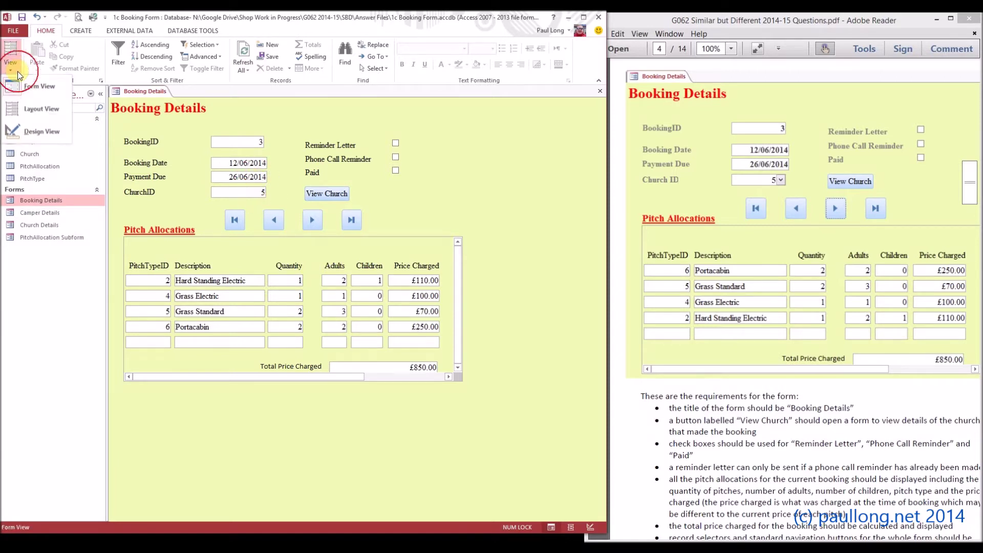
Switch Booking Details to Design View and delete the ChurchID text box and label.
click(36, 132)
click(237, 223)
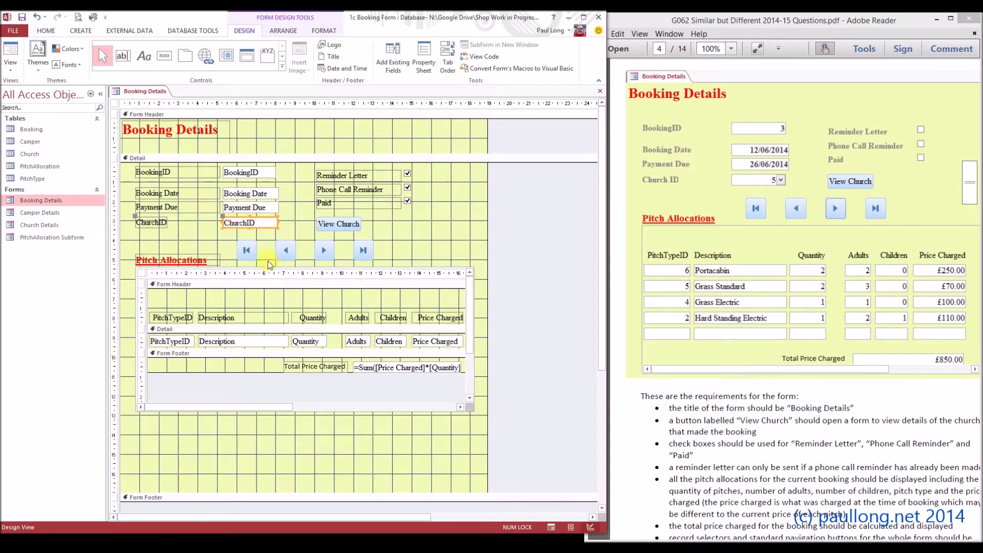
key(Delete)
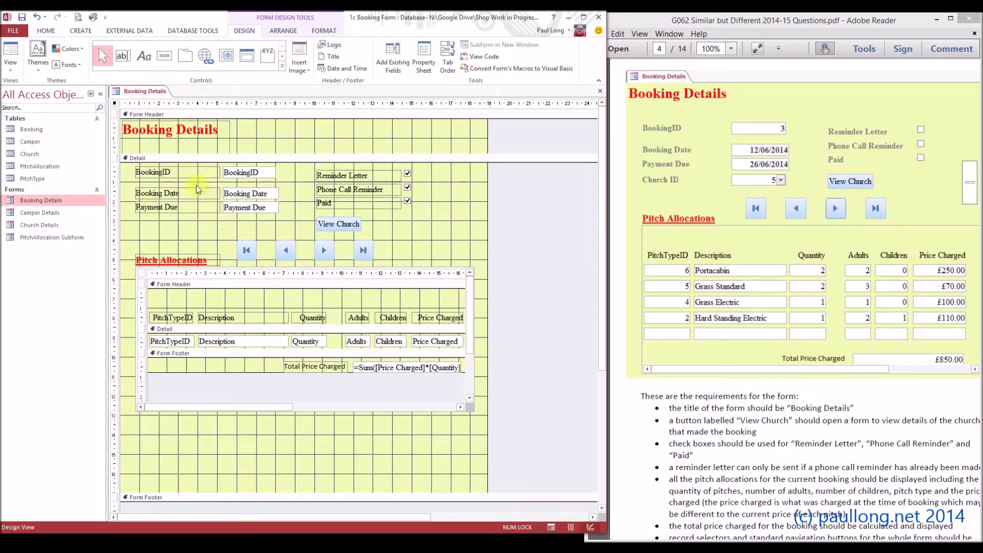
Draw a combo box where the ChurchID control used to be.
click(282, 57)
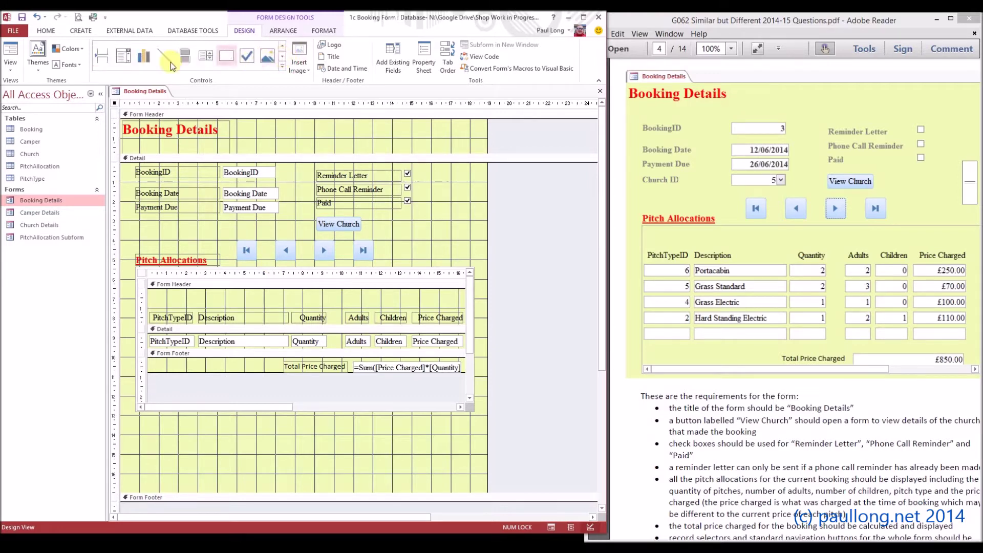
click(123, 60)
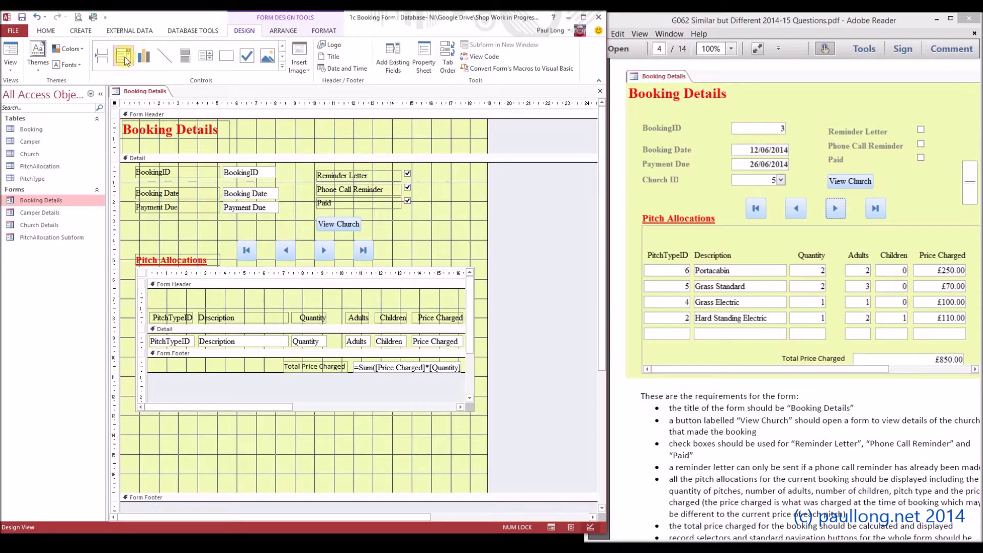
drag(223, 220, 309, 230)
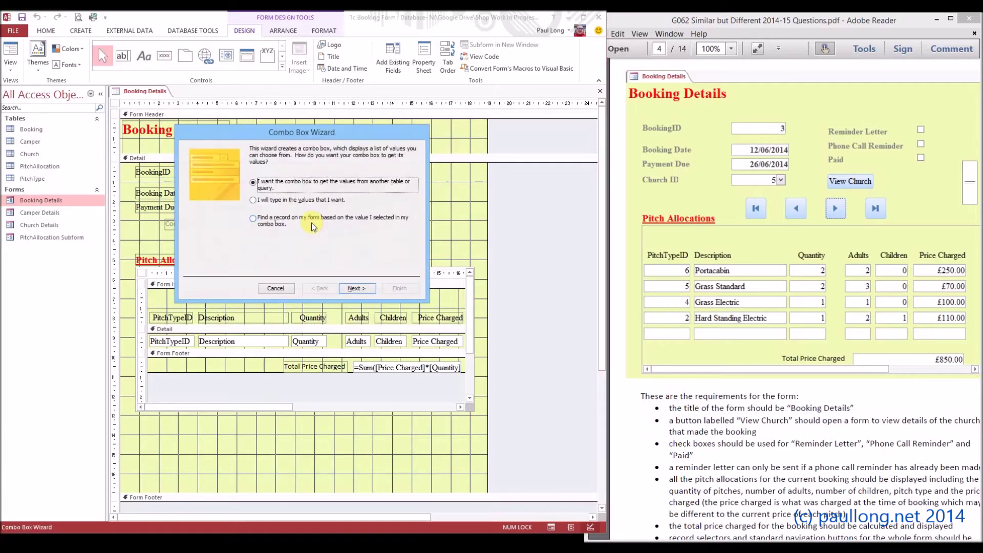
Have the combo box look up ChurchID, Church Name and Postcode from the Church table.
click(363, 287)
click(283, 183)
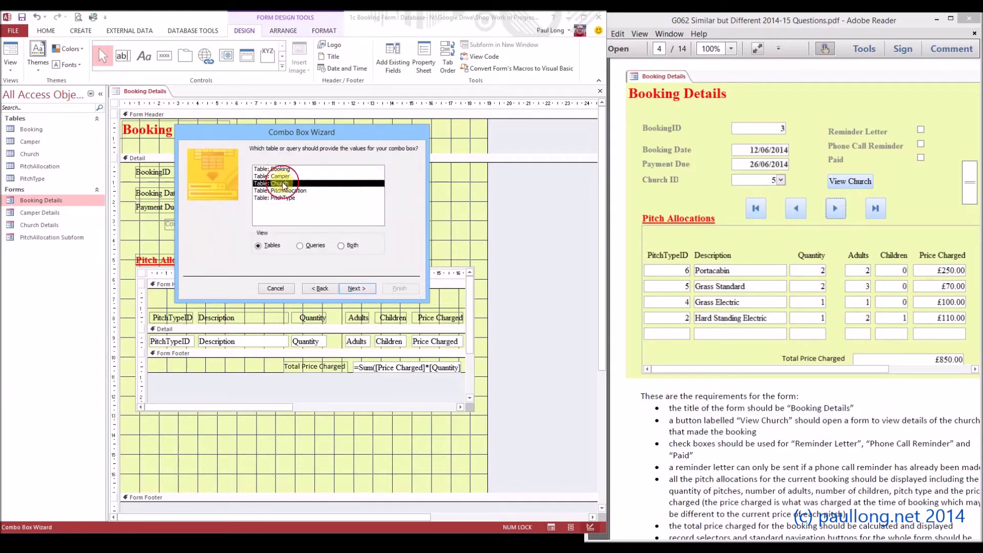
click(356, 289)
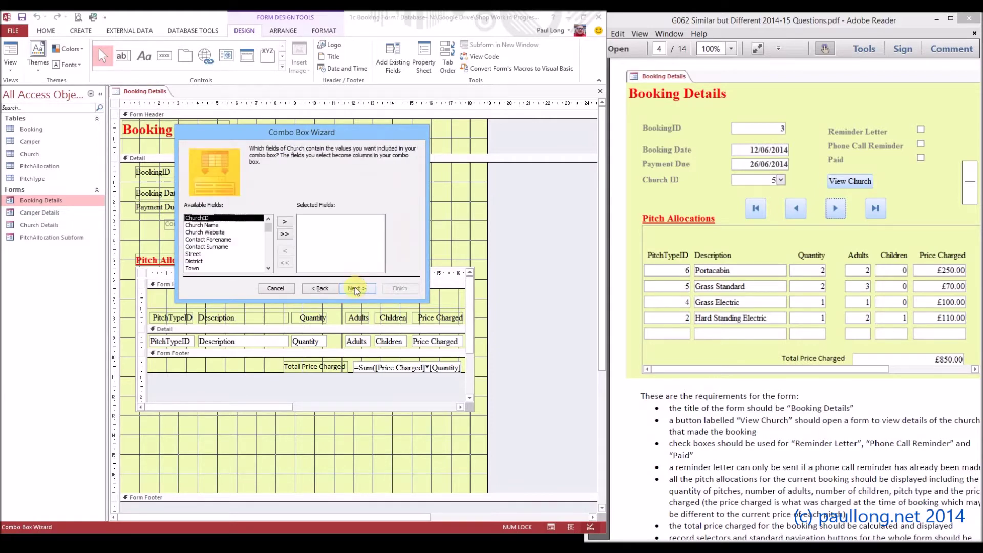
click(286, 221)
click(286, 222)
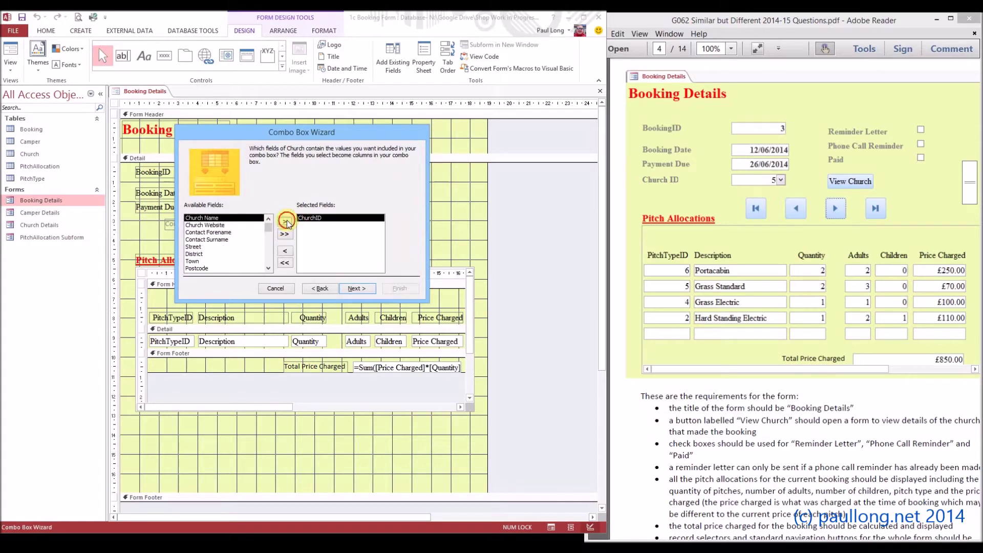
click(204, 261)
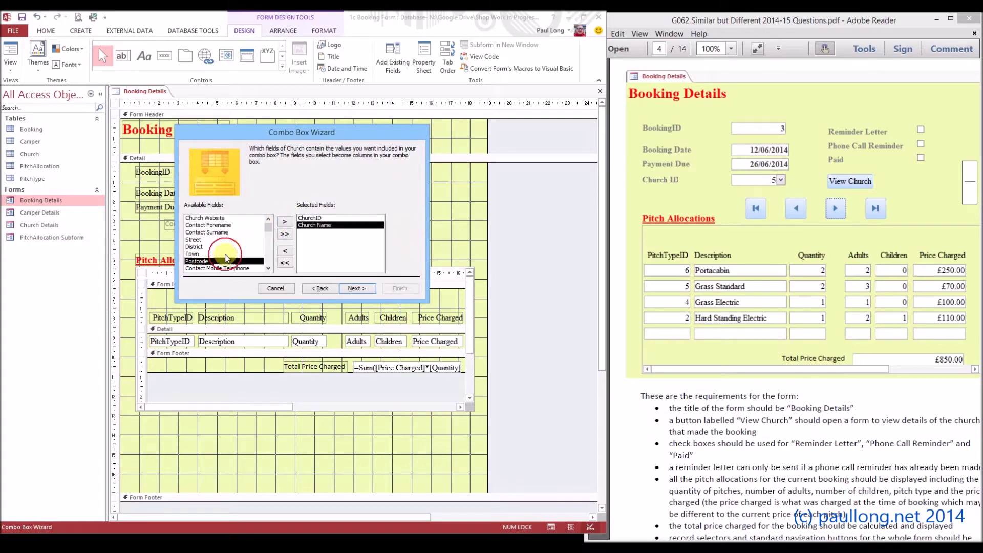
click(285, 222)
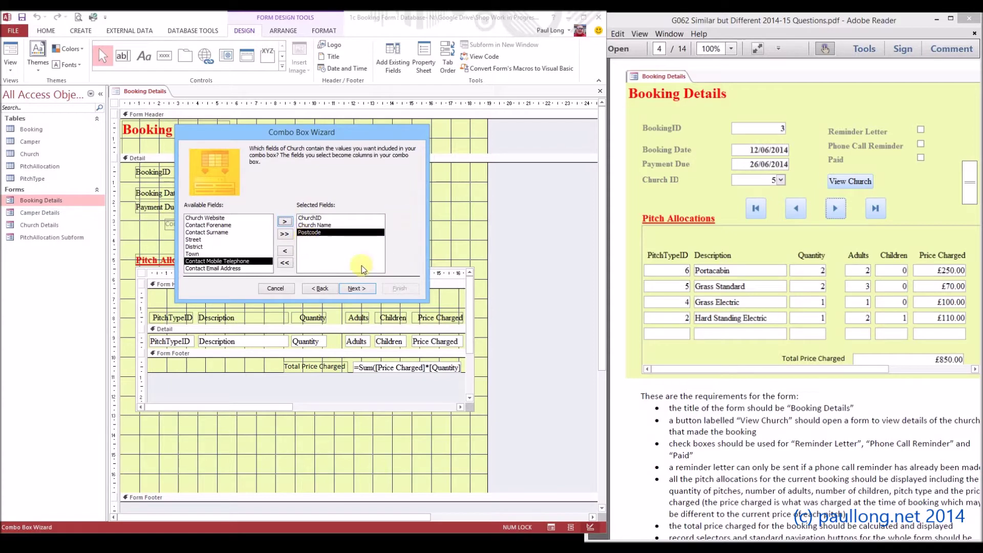
click(361, 289)
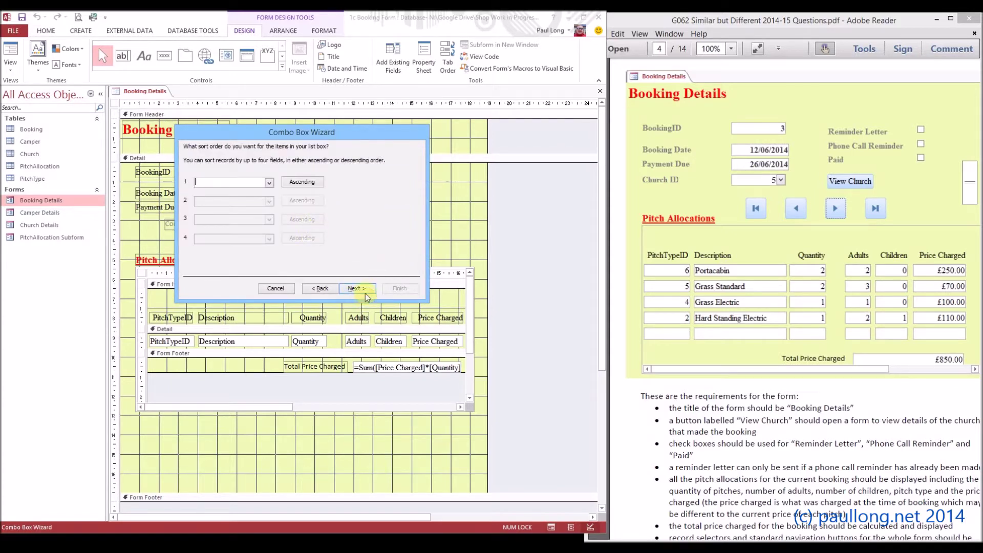
Skip sorting, unhide the ChurchID key column and make it narrow, keeping ChurchID as the identifier.
click(364, 289)
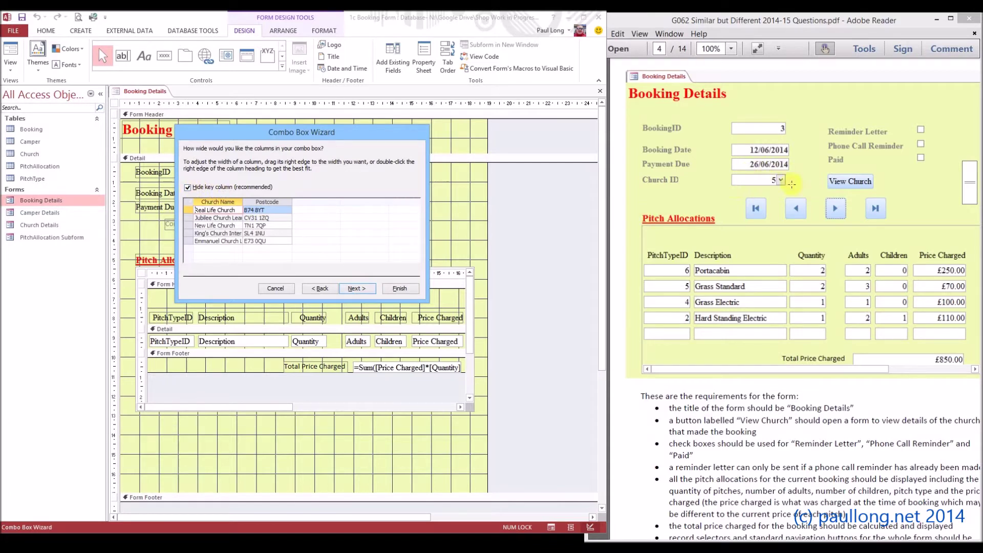
click(188, 187)
drag(242, 201, 388, 199)
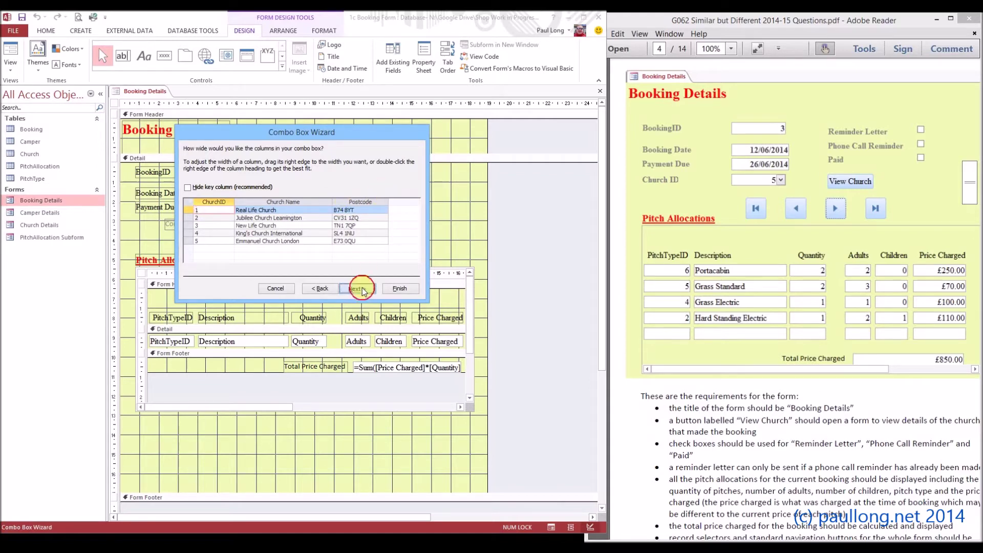
click(361, 288)
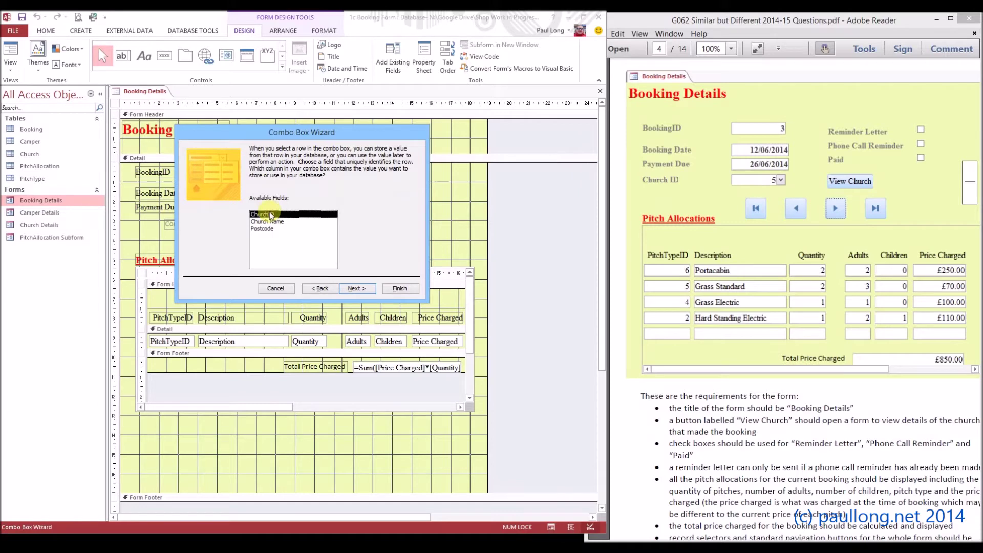
Store the selected church's value in the booking's ChurchID field.
click(364, 289)
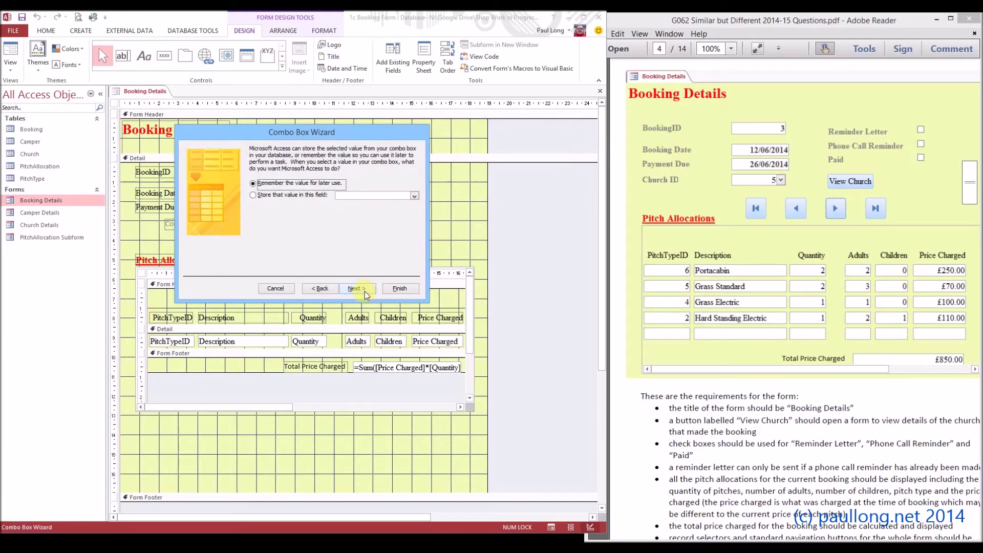
click(294, 194)
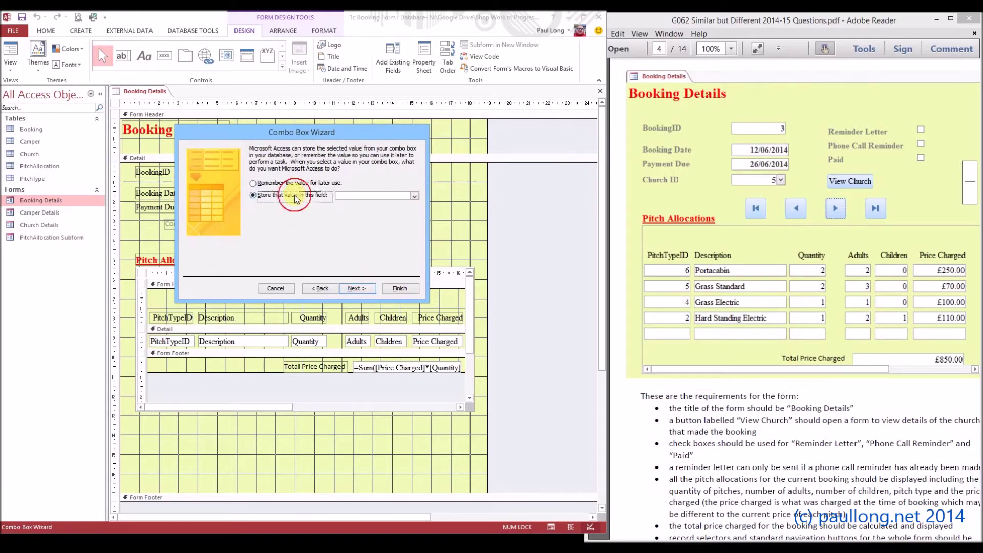
click(415, 196)
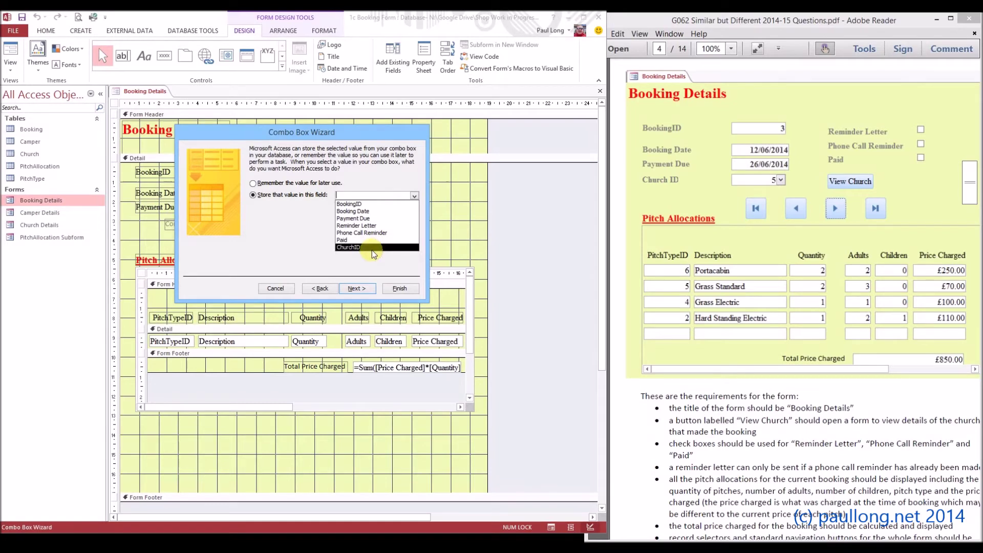
click(371, 248)
click(357, 288)
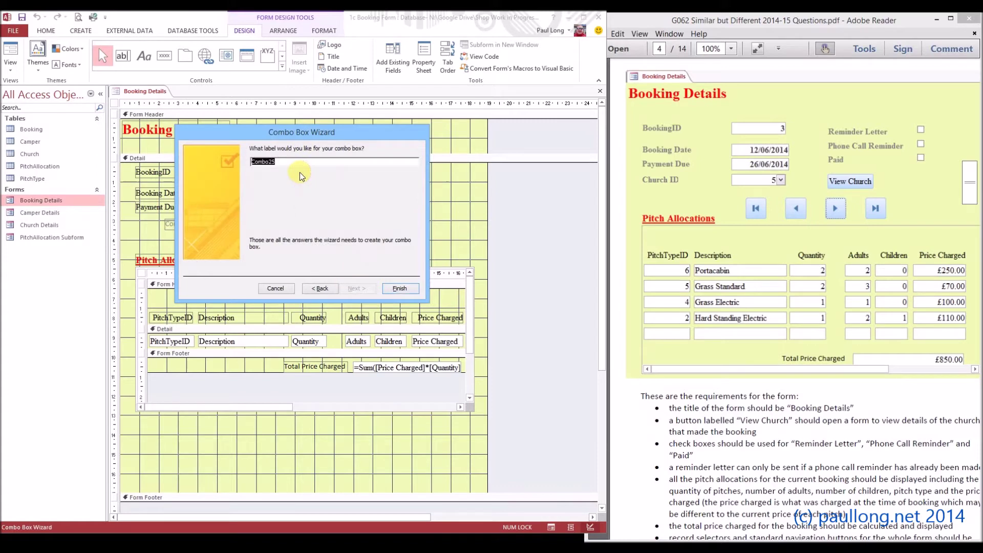
Label the combo box 'Church ID'.
text(C)
key(BackSpace)
text(Sele)
key(BackSpace)
key(BackSpace)
key(BackSpace)
key(BackSpace)
text(Church)
Finish the combo box and give its Church ID label the Payment Due label's formatting.
click(395, 287)
click(176, 221)
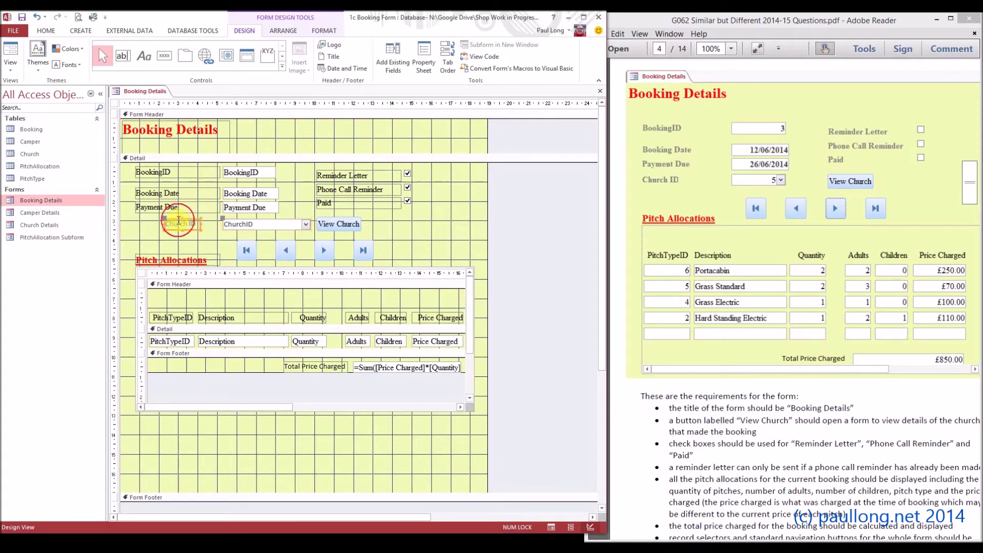
click(202, 207)
click(317, 29)
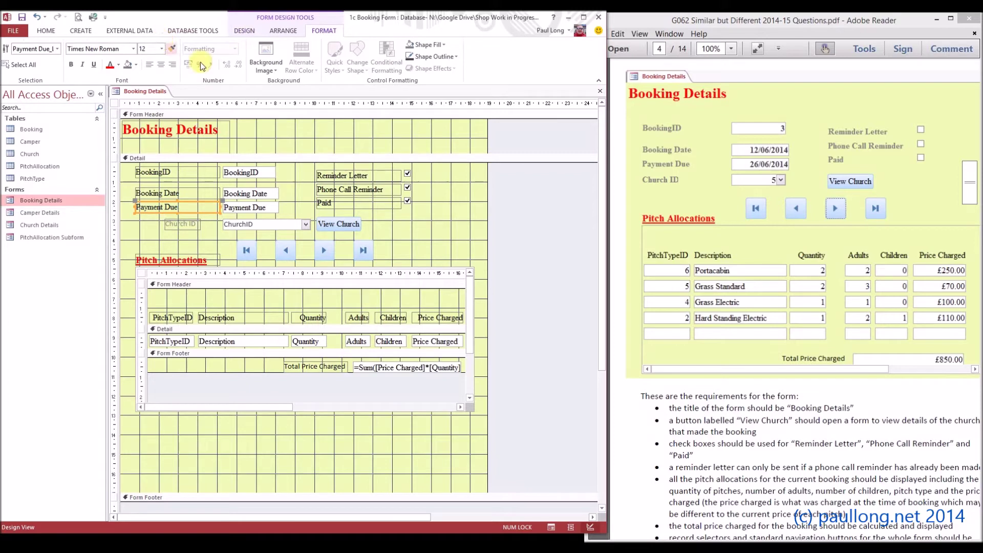
click(173, 49)
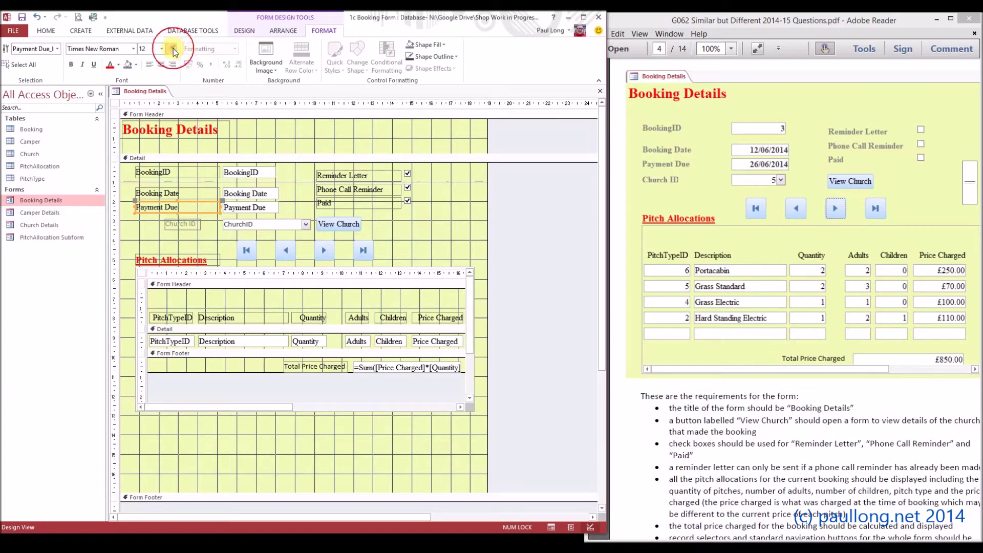
click(185, 225)
Apply the Payment Due text box formatting to the combo box and move the Church ID label left.
click(250, 208)
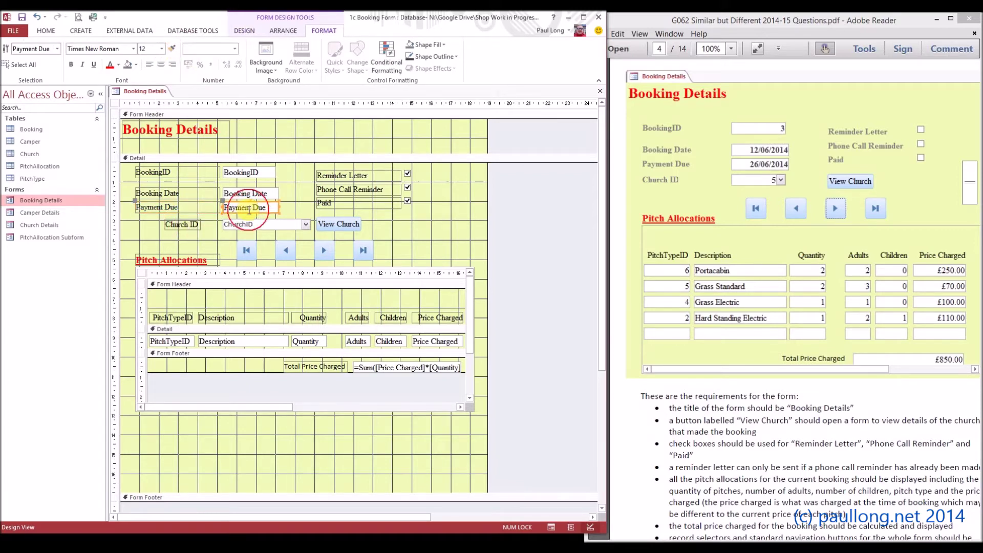
click(173, 48)
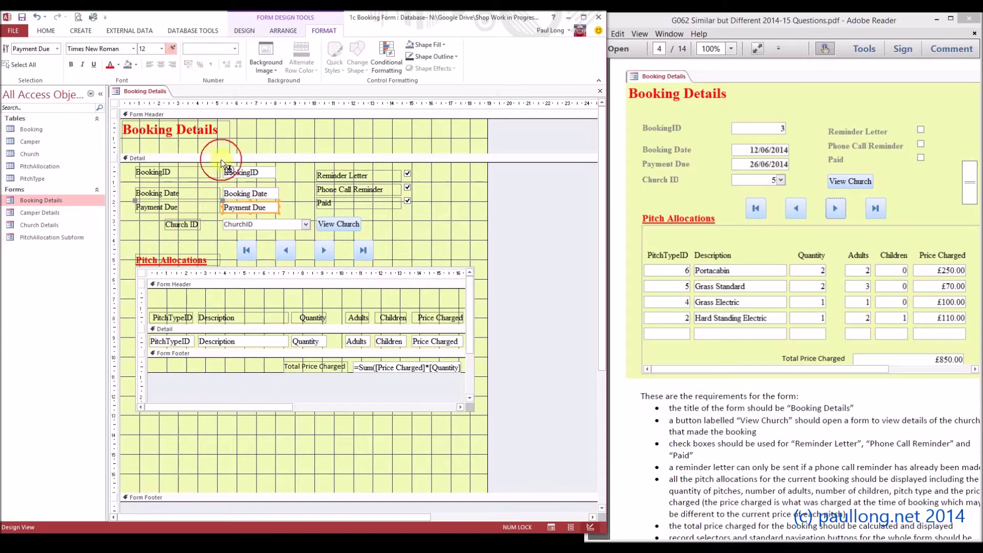
click(265, 224)
click(193, 226)
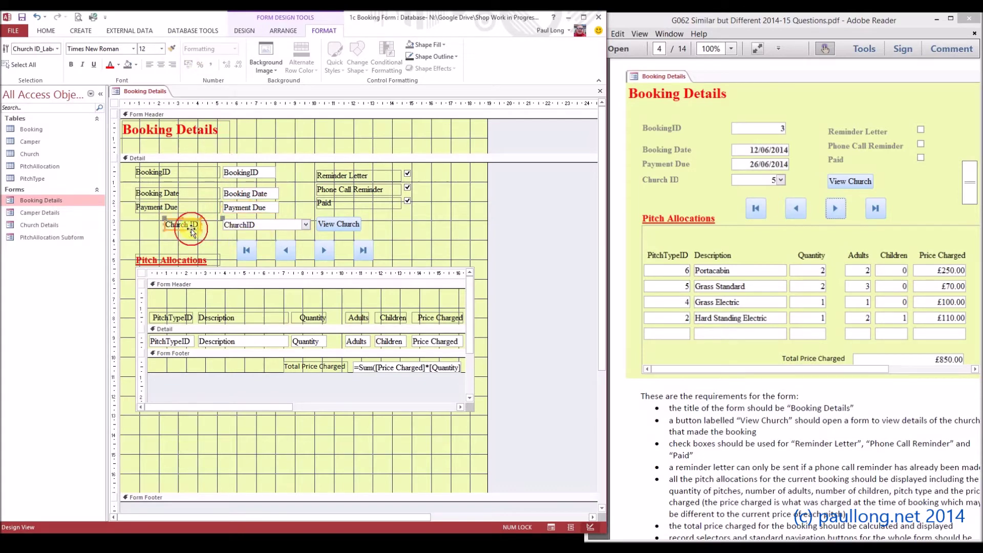
drag(170, 219, 136, 220)
Drop the Church ID label into its new position and switch the form to Form View.
click(148, 231)
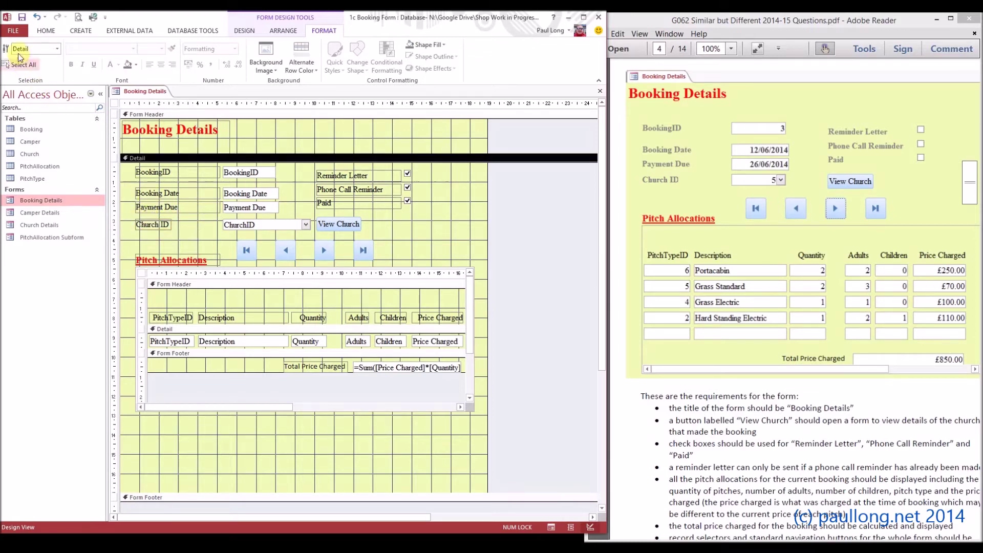
click(245, 30)
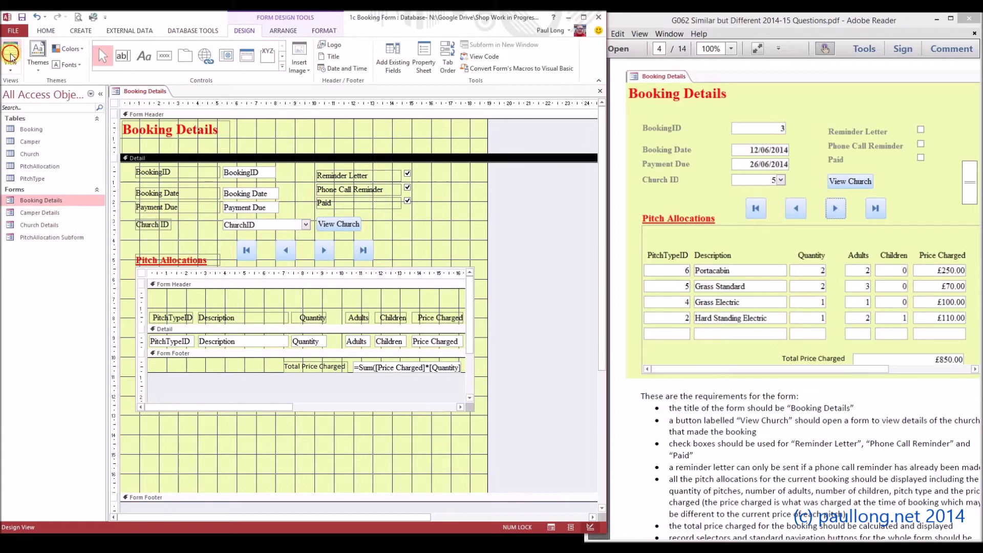
click(10, 59)
Set booking 1's church to New Life Church, then move on to booking 3.
click(295, 194)
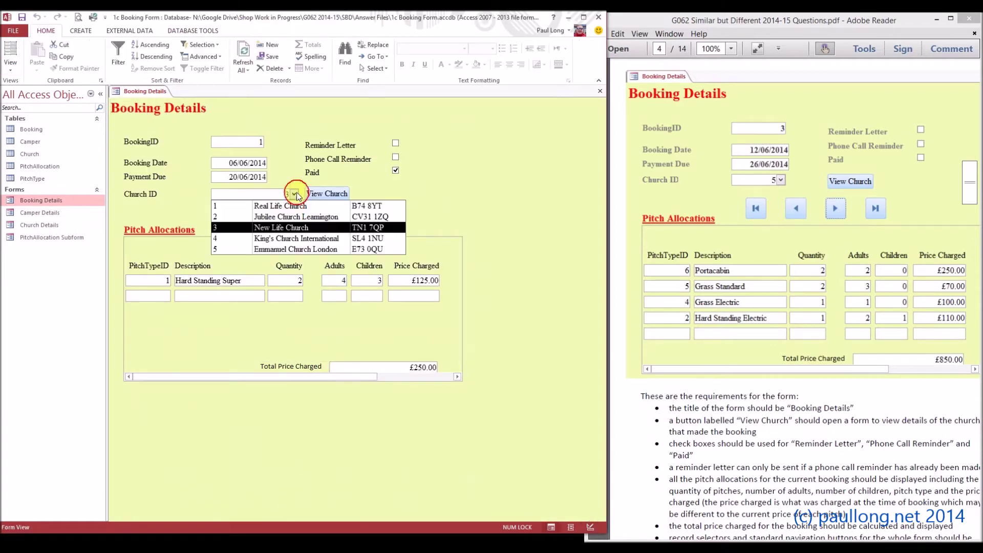
click(296, 237)
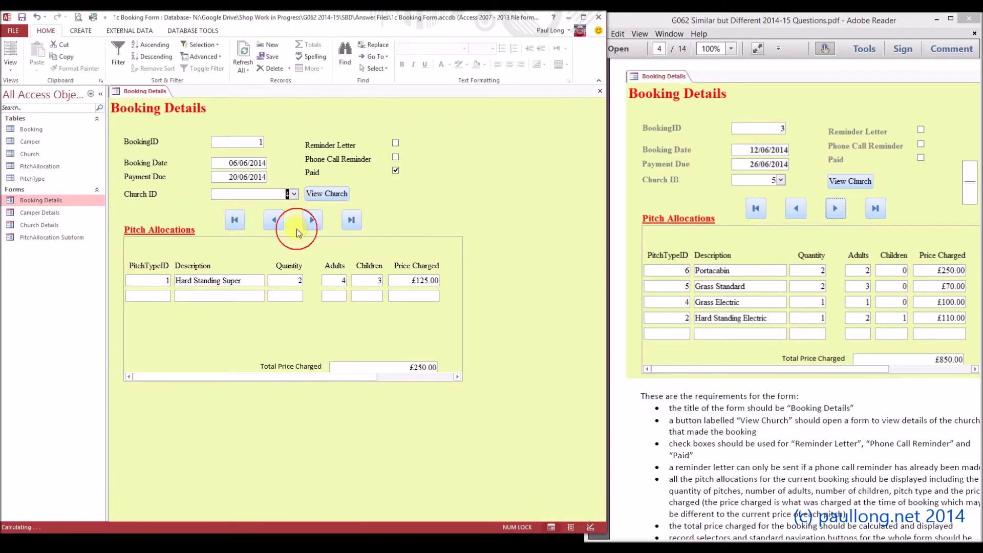
click(297, 194)
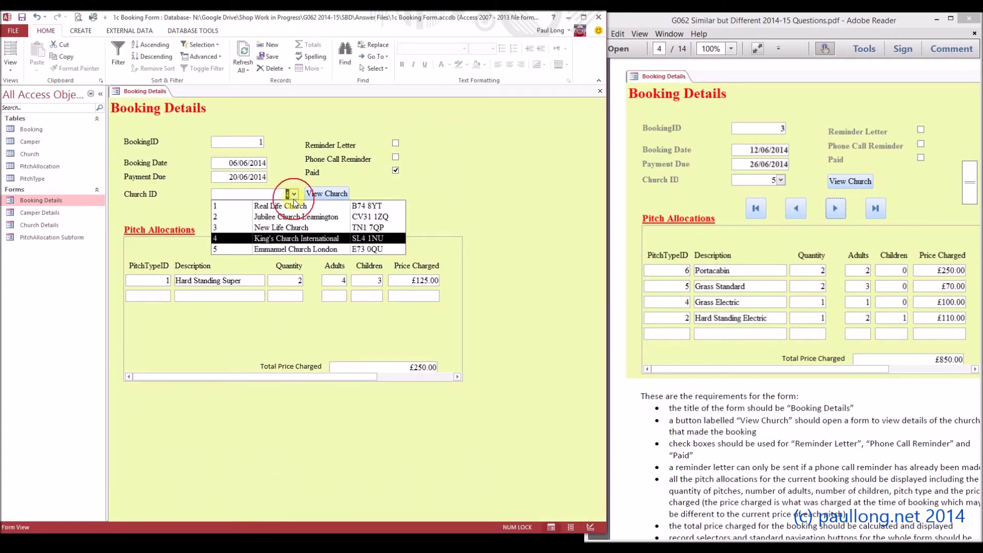
click(293, 227)
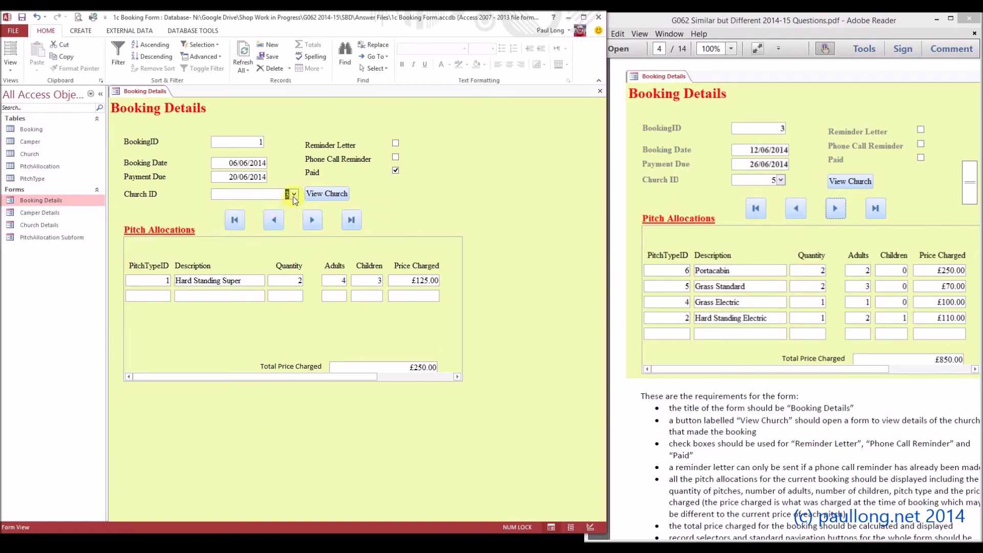
click(315, 220)
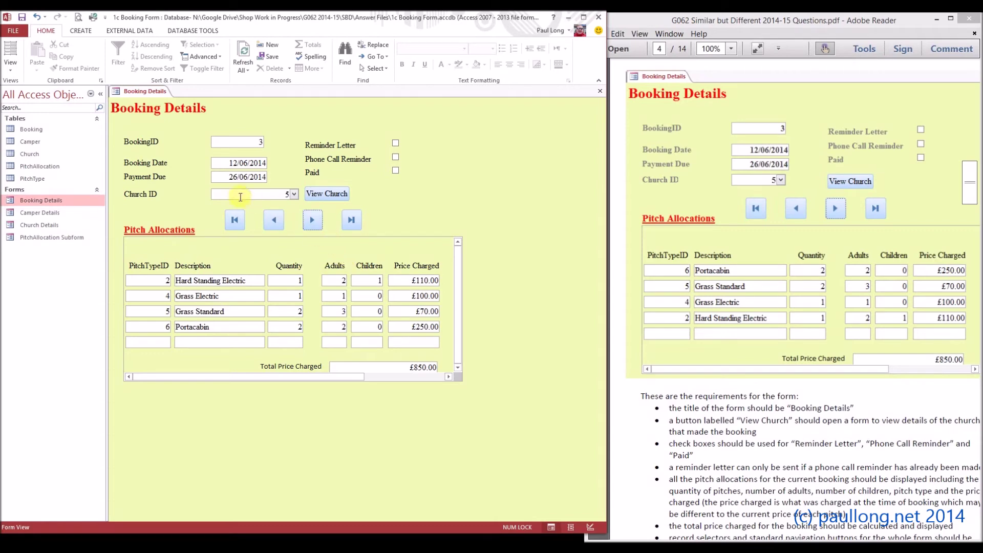
Try View Church, dismiss the ChurchCombo error and Macro Single Step, and return to Design View.
click(322, 196)
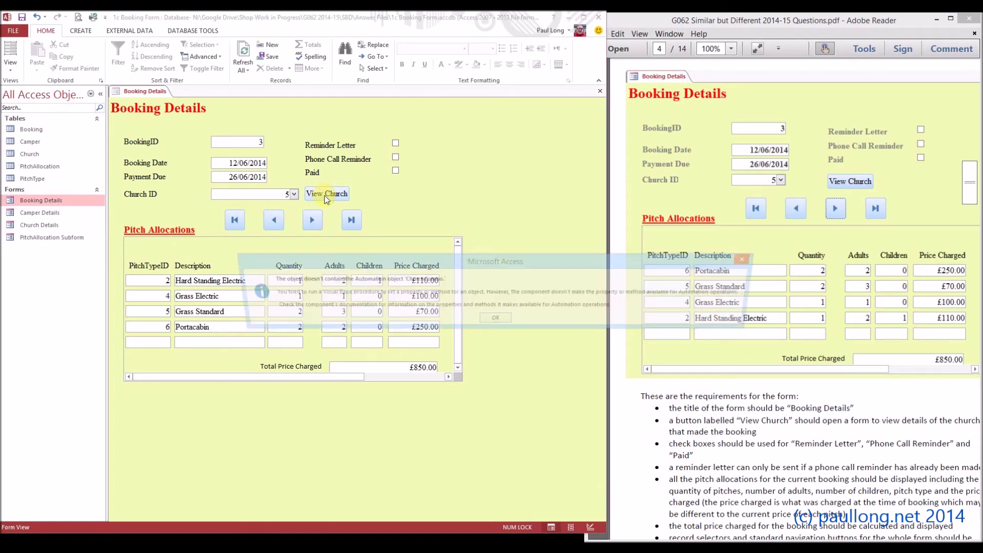
click(492, 321)
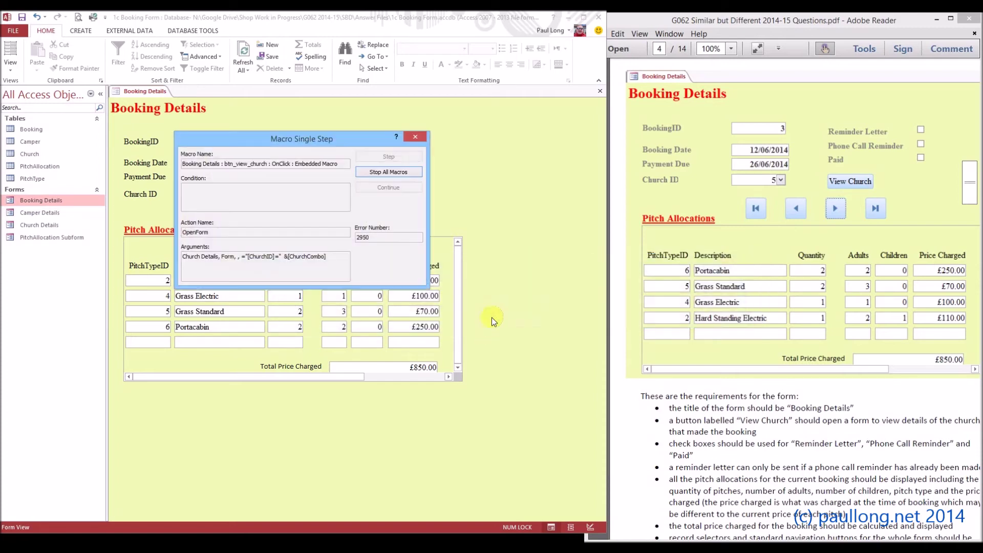
click(415, 137)
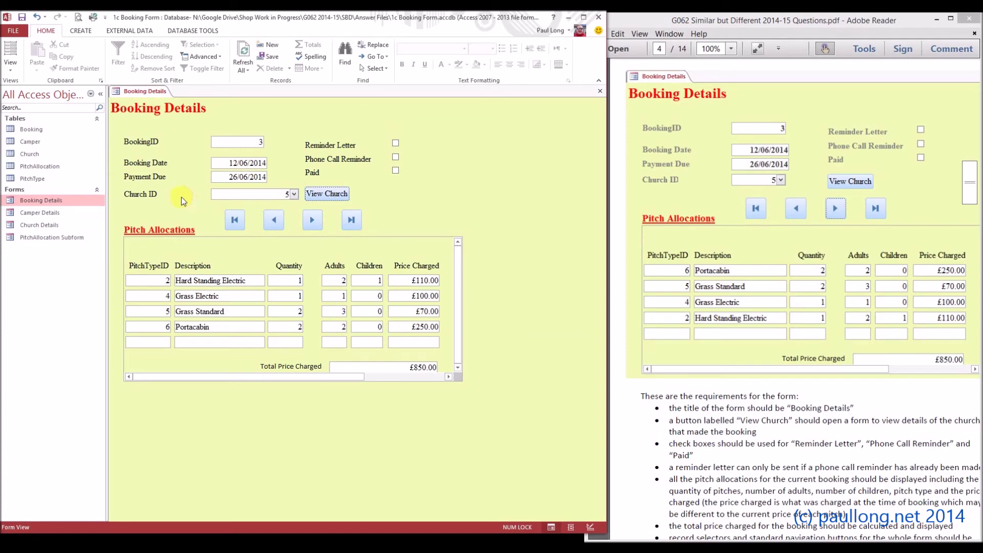
double_click(33, 138)
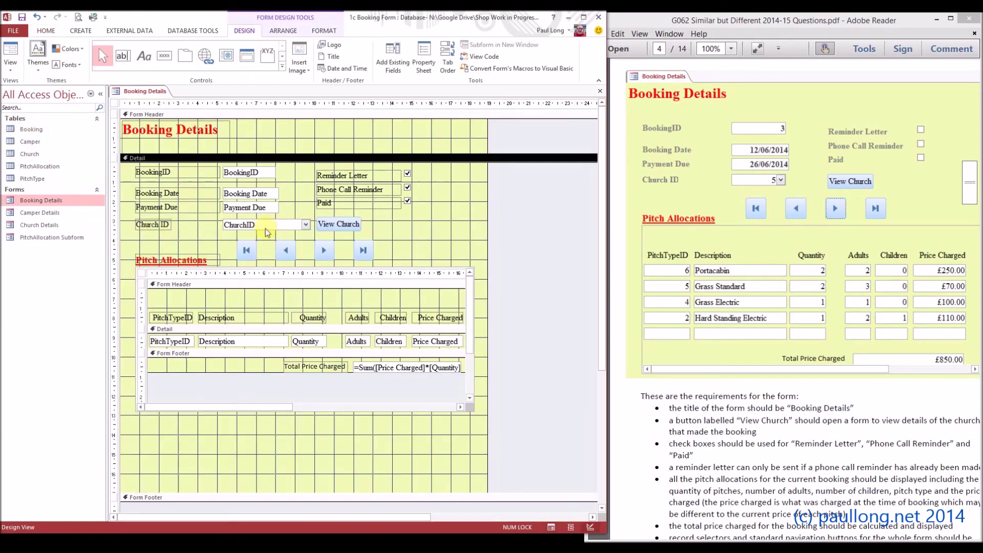
Rename the church combo box from Combo25 to ChurchID in its Property Sheet.
click(266, 228)
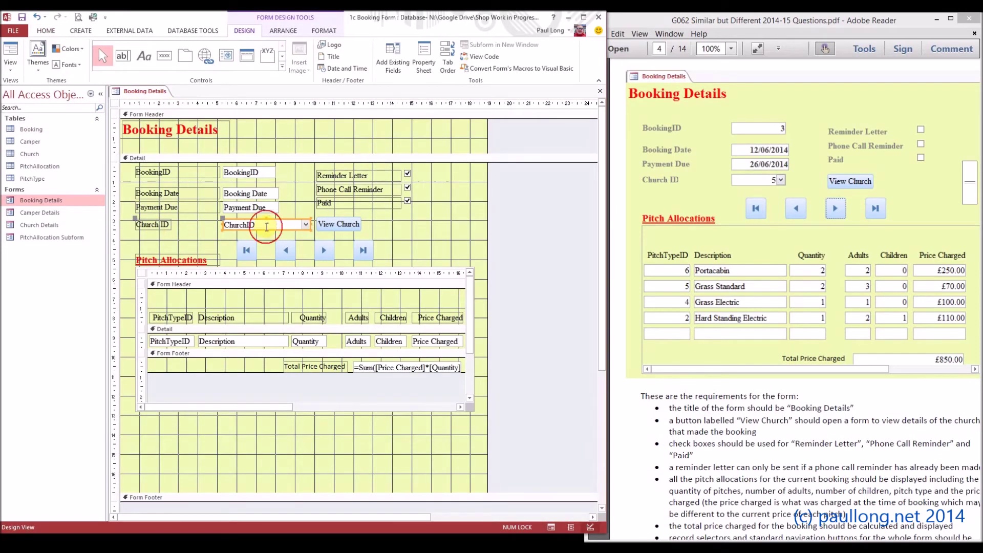
double_click(272, 231)
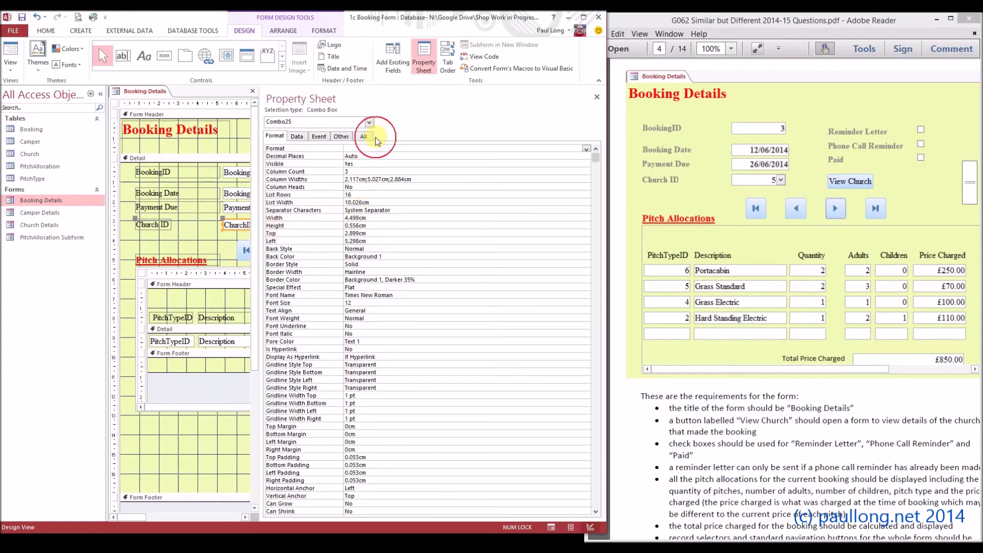
click(371, 137)
double_click(374, 148)
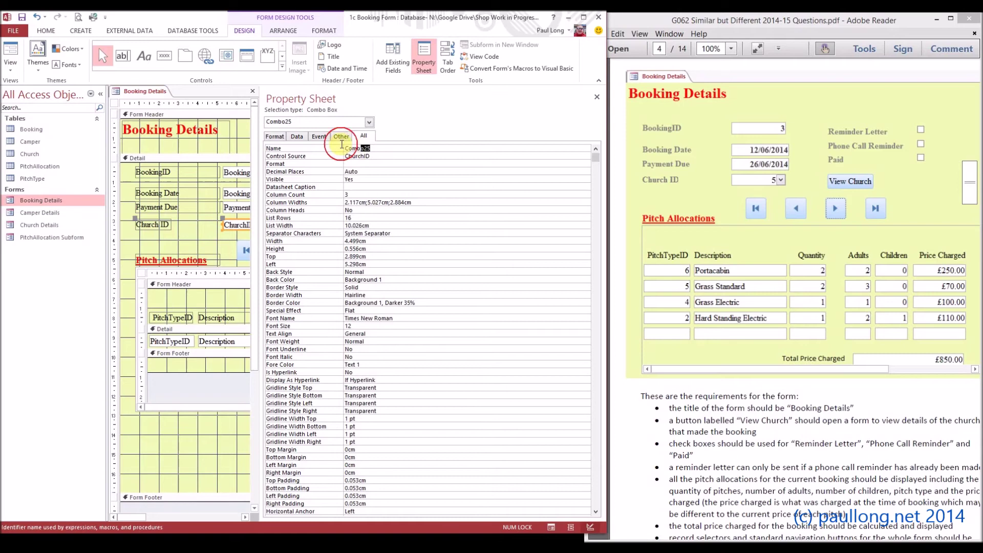
text(ChurchID)
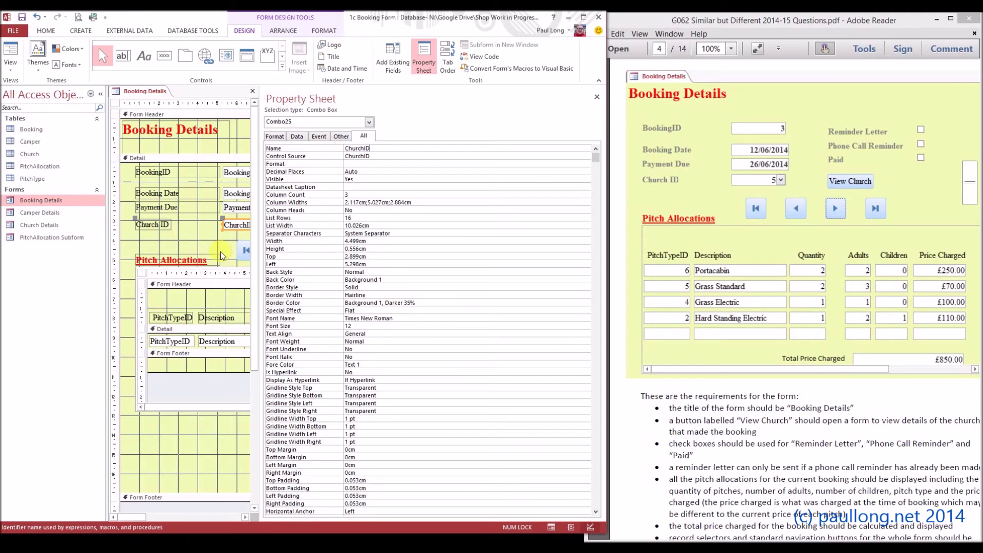
click(220, 251)
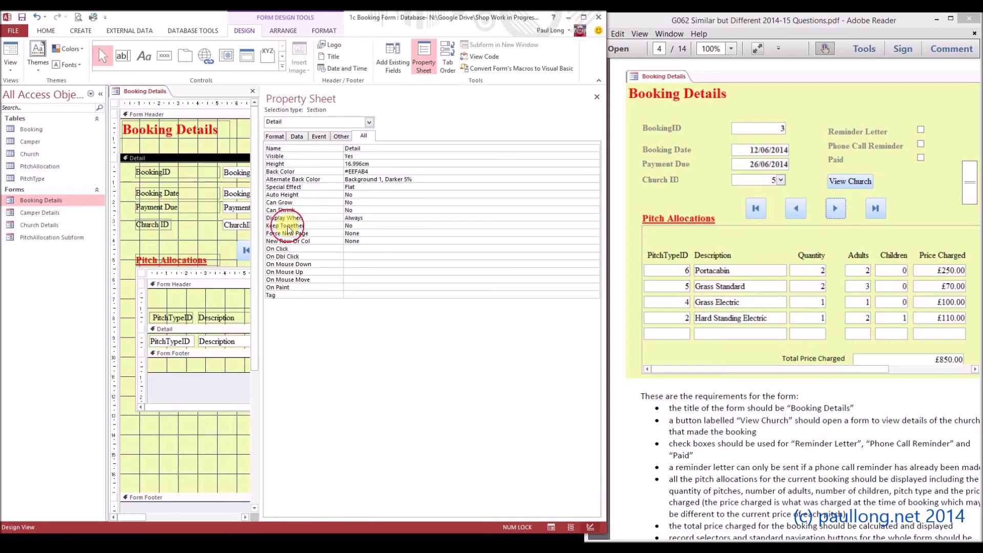
click(596, 97)
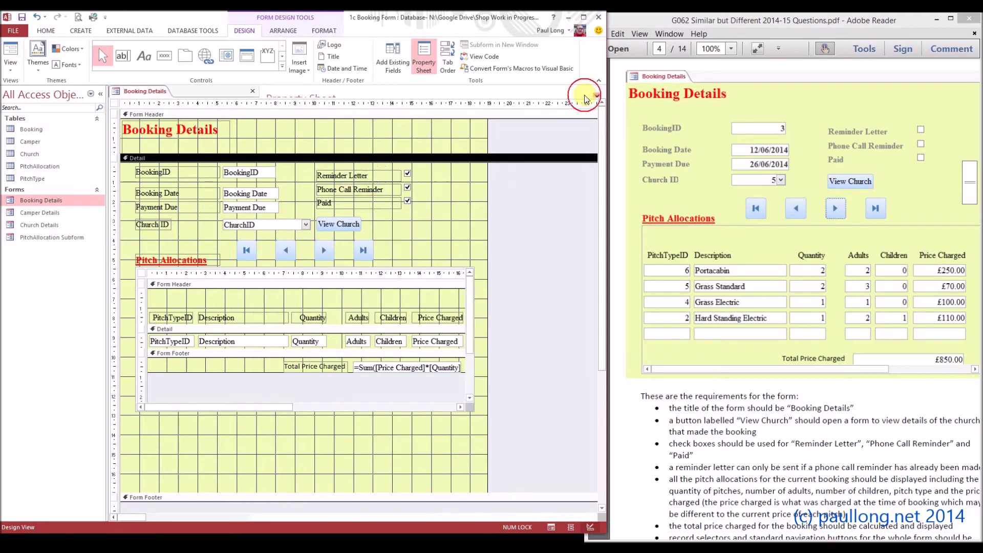
click(349, 227)
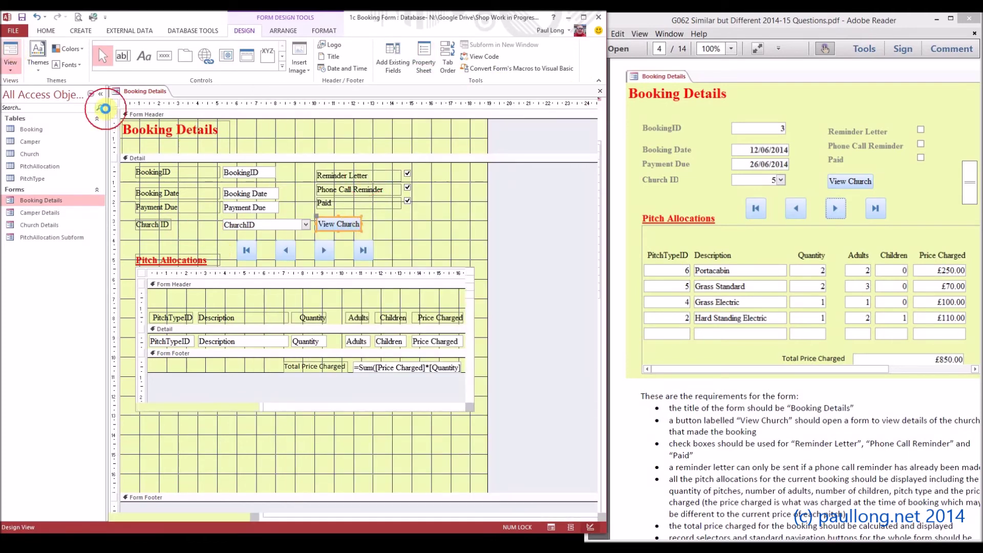
Retest the form, dismiss the ChurchCombo error and Macro Single Step, and return to Design View.
key(F5)
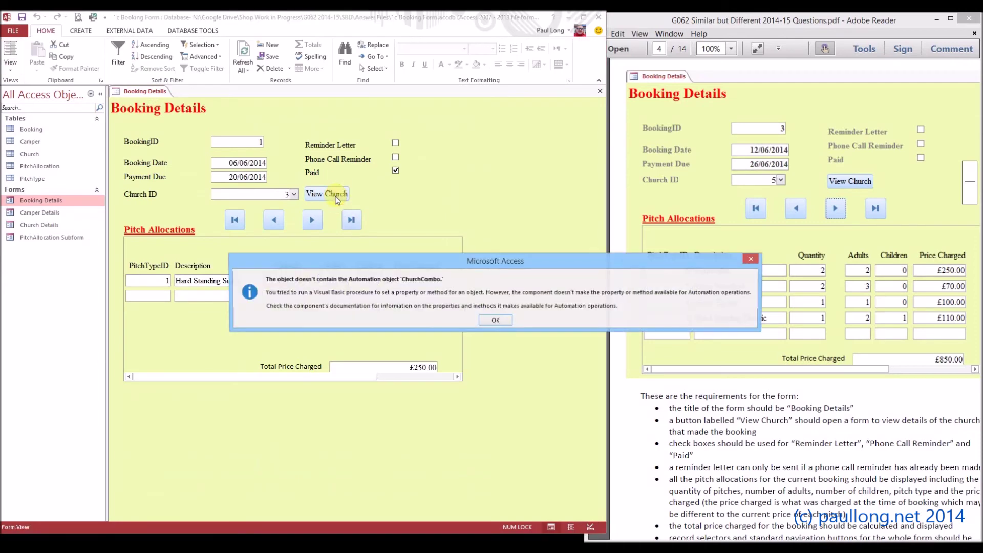
click(488, 320)
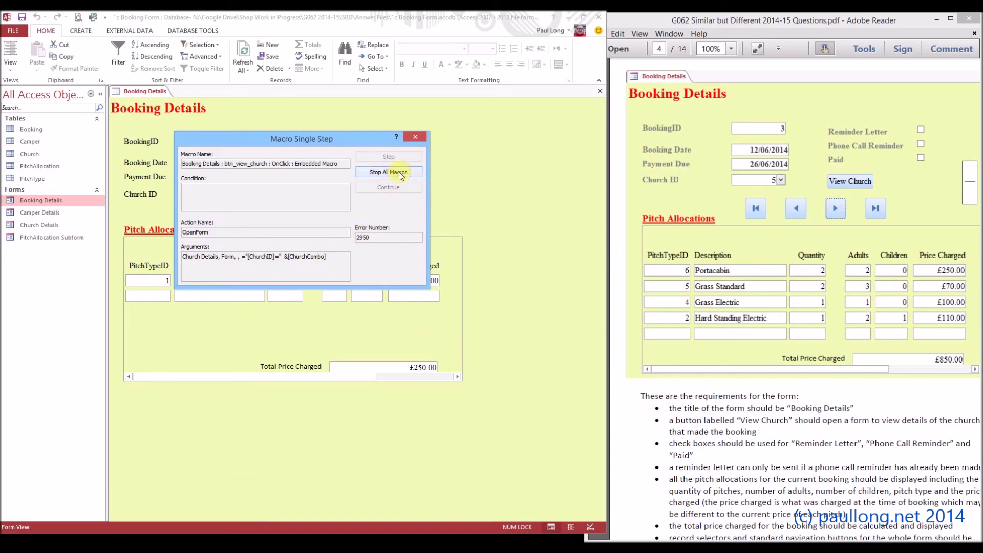
click(415, 136)
click(8, 65)
click(23, 125)
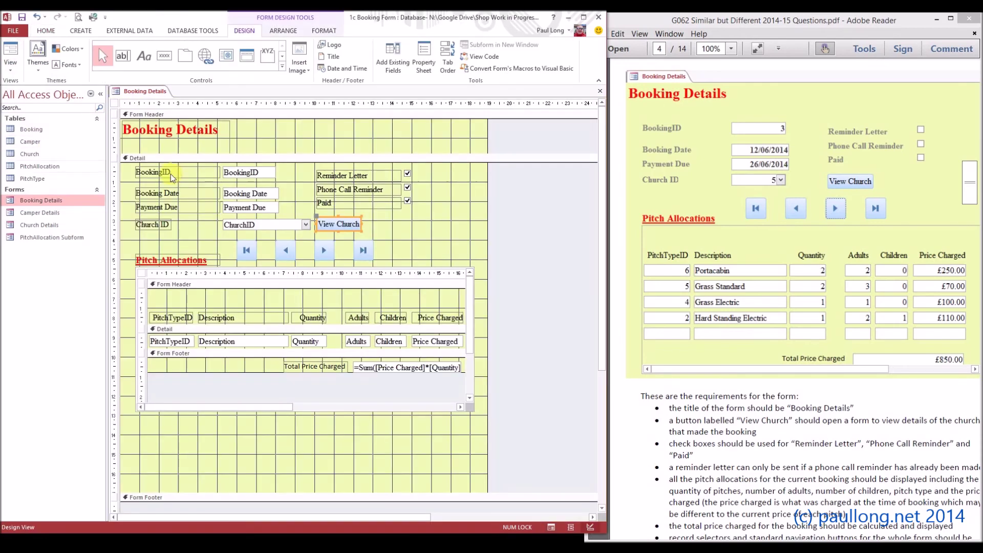
Set the church combo box's Name property to ChurchCombo.
click(245, 225)
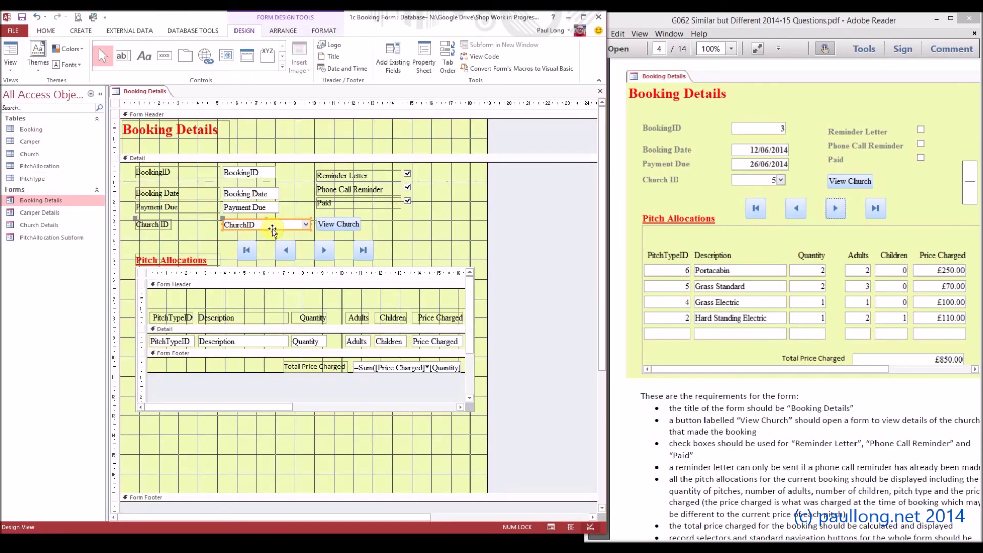
double_click(273, 227)
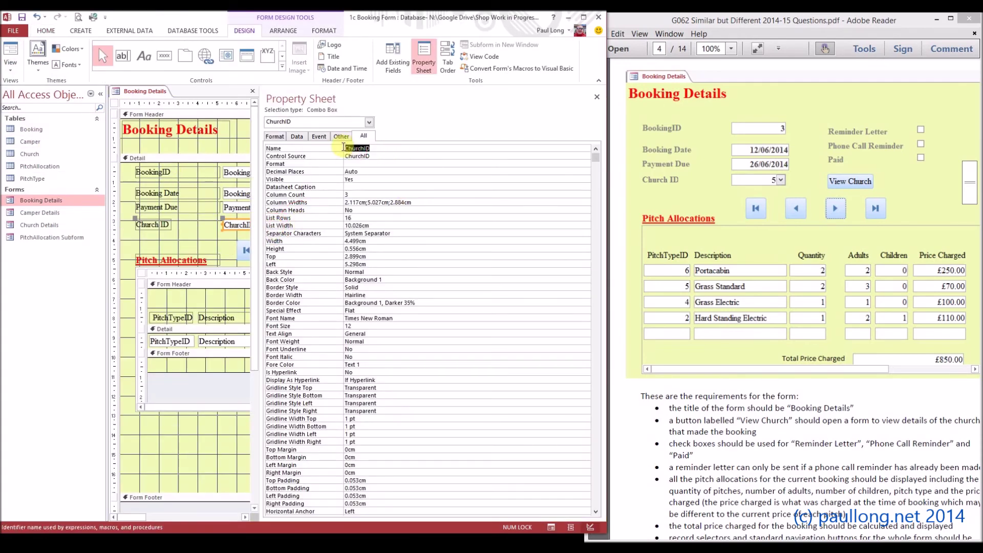
text(churchComb)
key(Return)
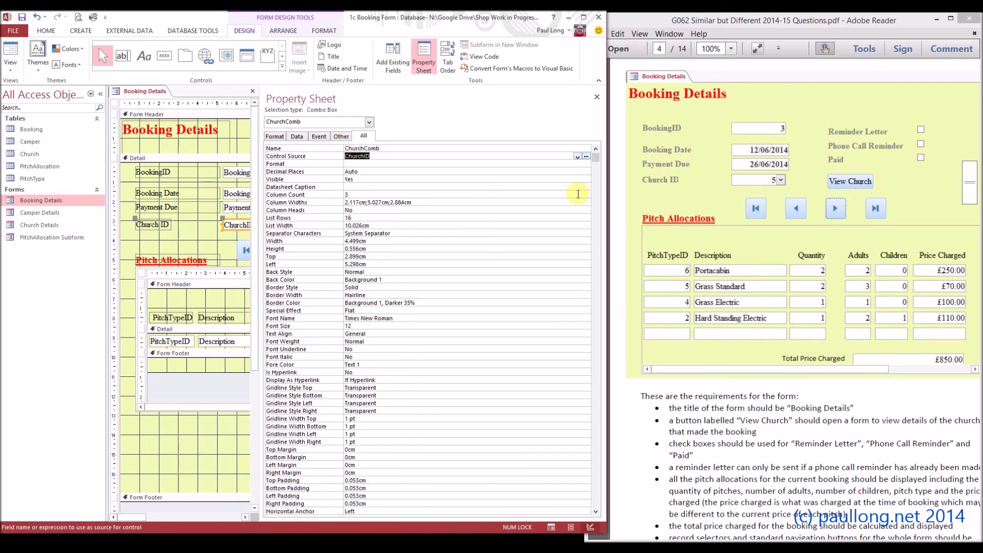
click(415, 148)
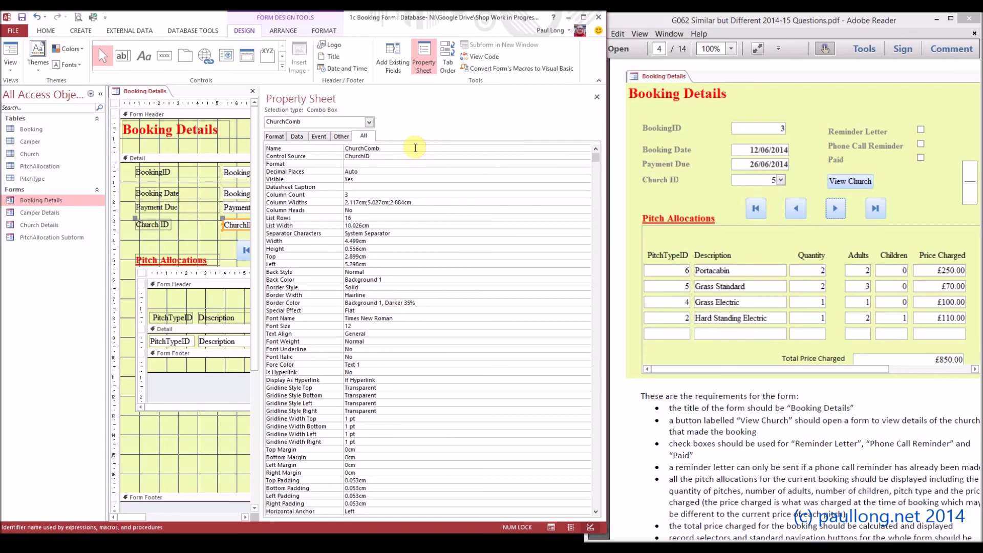
click(596, 97)
Use View Church to open New Life Church's details, then close the Church Details form.
click(10, 51)
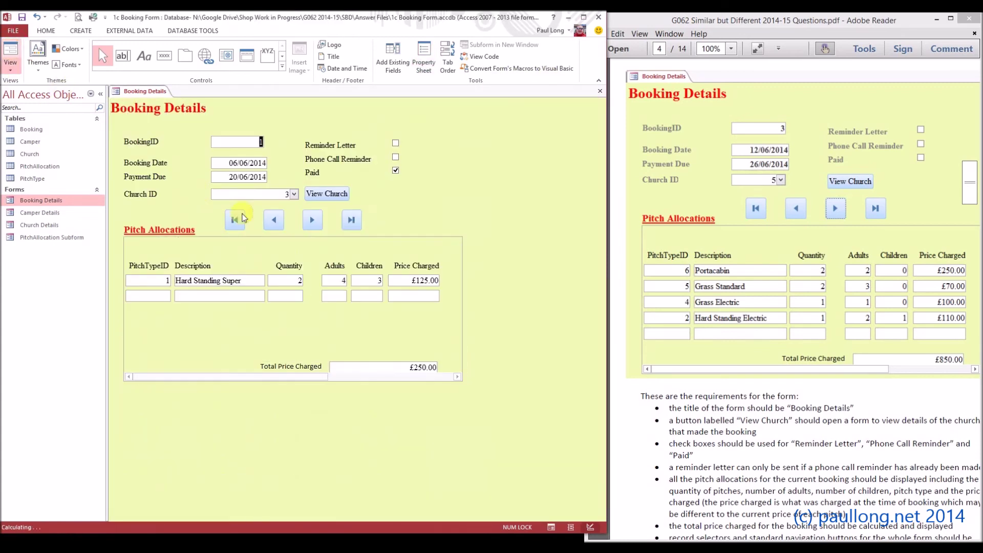
click(340, 198)
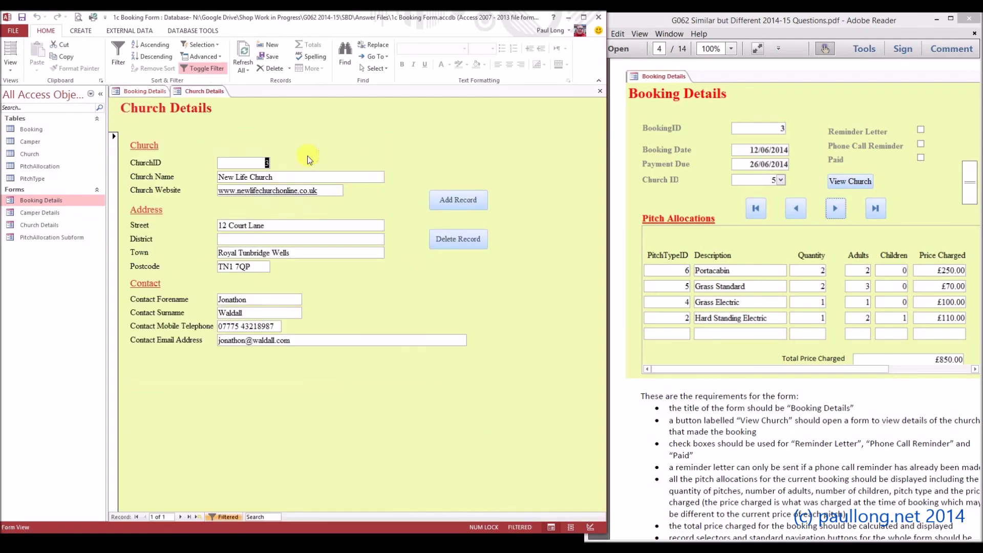
right_click(204, 92)
click(226, 109)
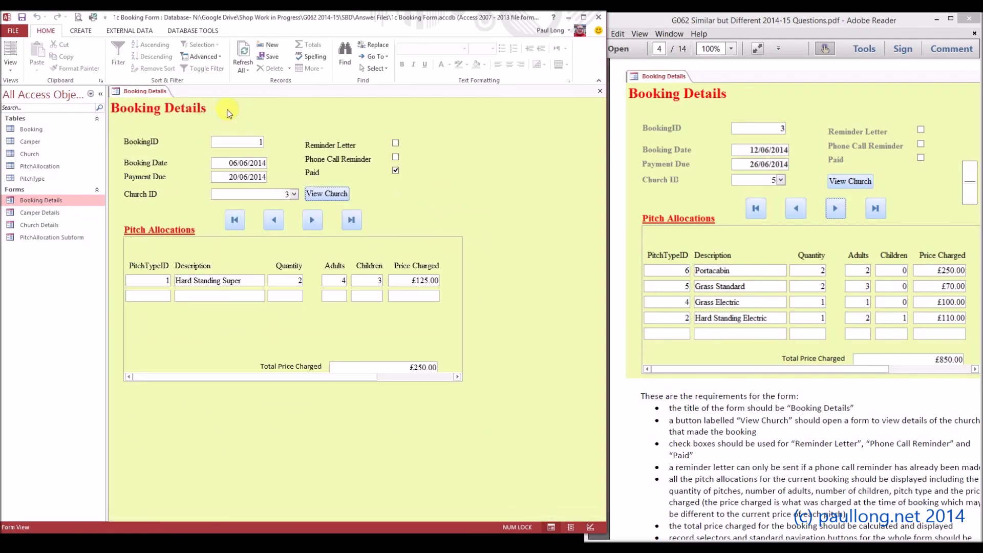